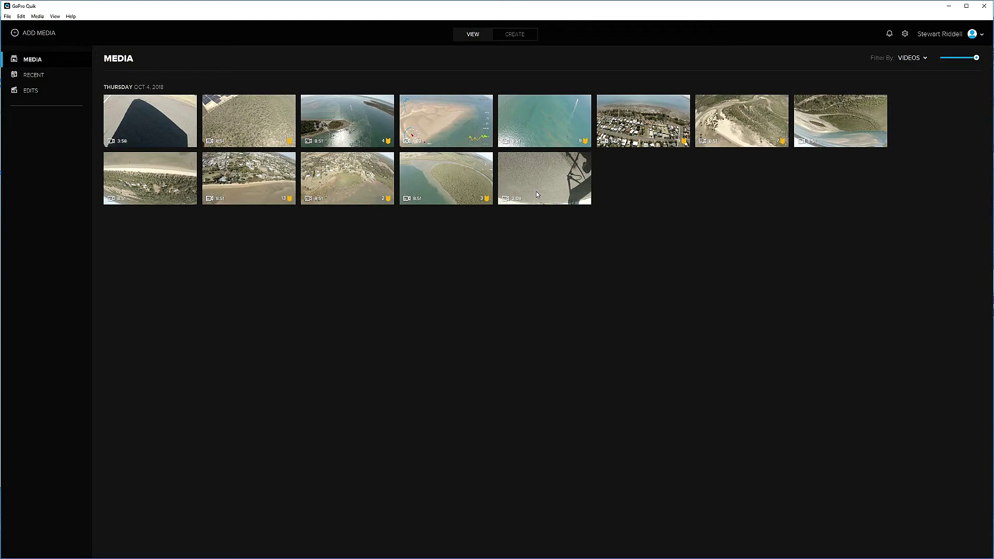
Step: Open the 8:51 beach aerial clip and rotate it twice by 90° so it's upright
{"action": "left_click", "coordinate": [833, 128]}
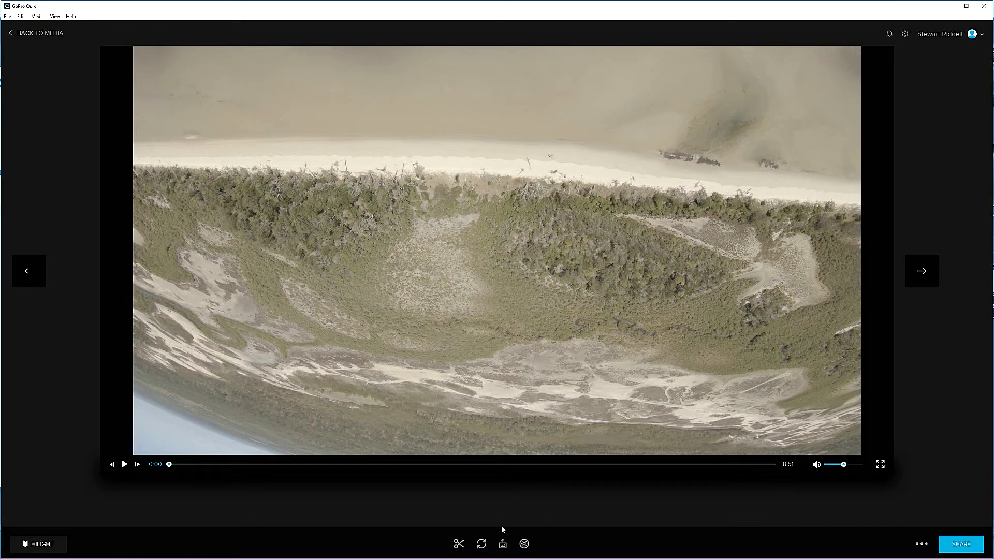
{"action": "left_click", "coordinate": [482, 545]}
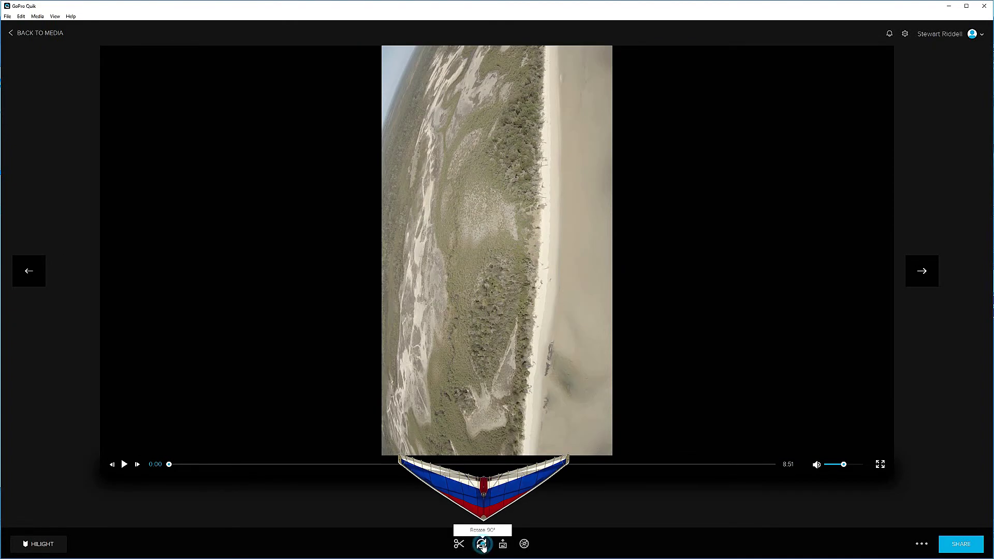
{"action": "left_click", "coordinate": [483, 546]}
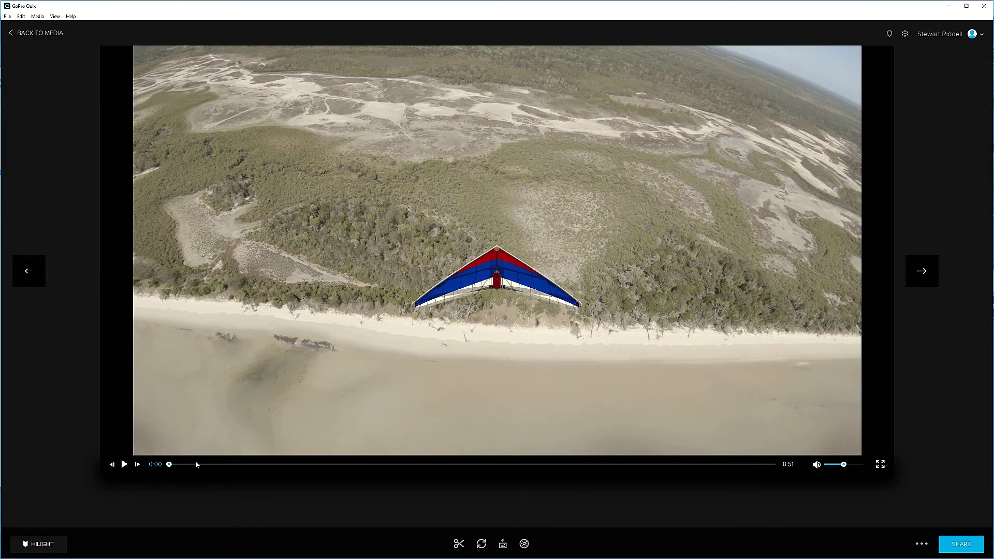
Step: Enable the G-Force, Speedometer, GPS Path, Speed Tracker, Info Cluster and GoPro Logo gauges
{"action": "left_click", "coordinate": [525, 544]}
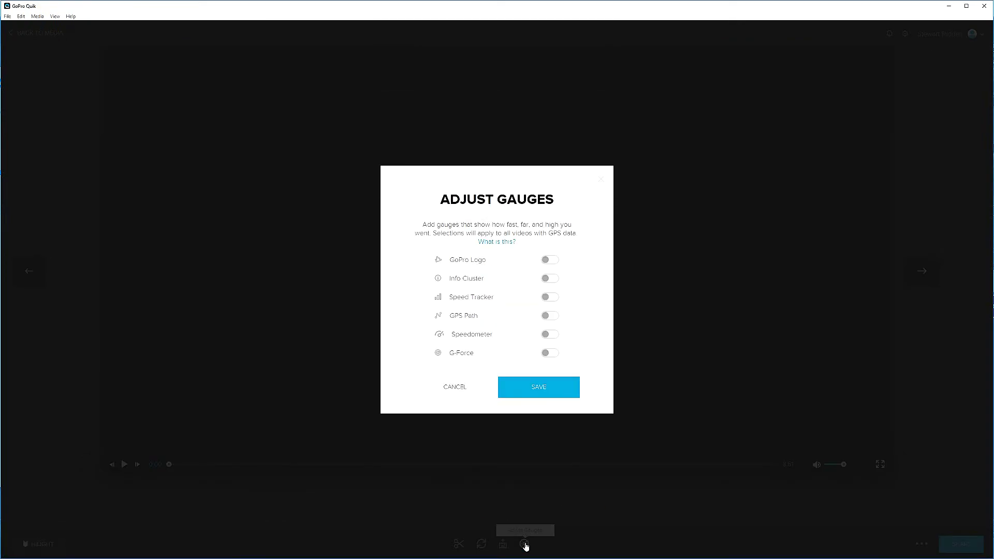
{"action": "left_click", "coordinate": [549, 356]}
{"action": "left_click", "coordinate": [549, 337]}
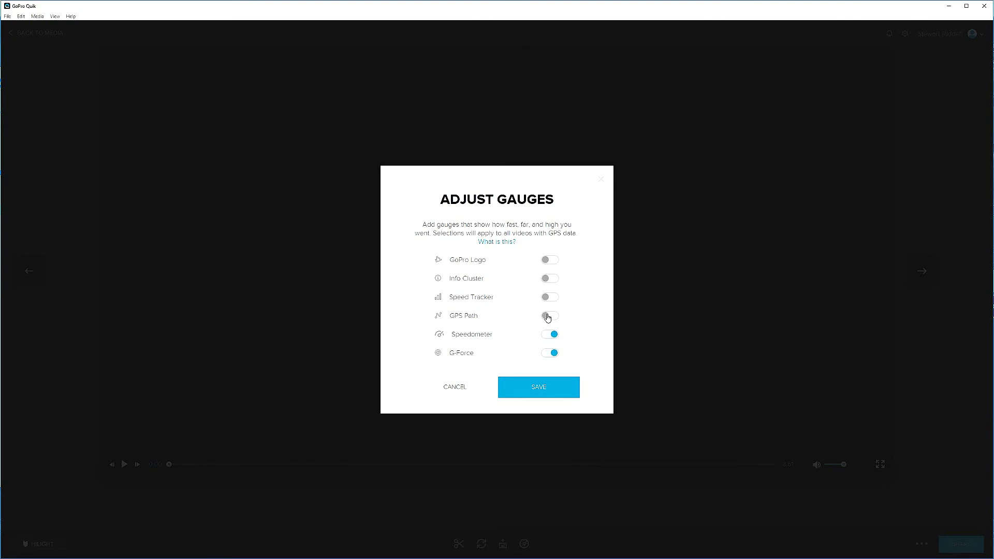
{"action": "left_click", "coordinate": [548, 317]}
{"action": "left_click", "coordinate": [546, 300]}
{"action": "left_click", "coordinate": [547, 281]}
{"action": "left_click", "coordinate": [548, 264]}
Step: Save the gauge settings so the telemetry overlays appear on the clip
{"action": "left_click", "coordinate": [668, 261]}
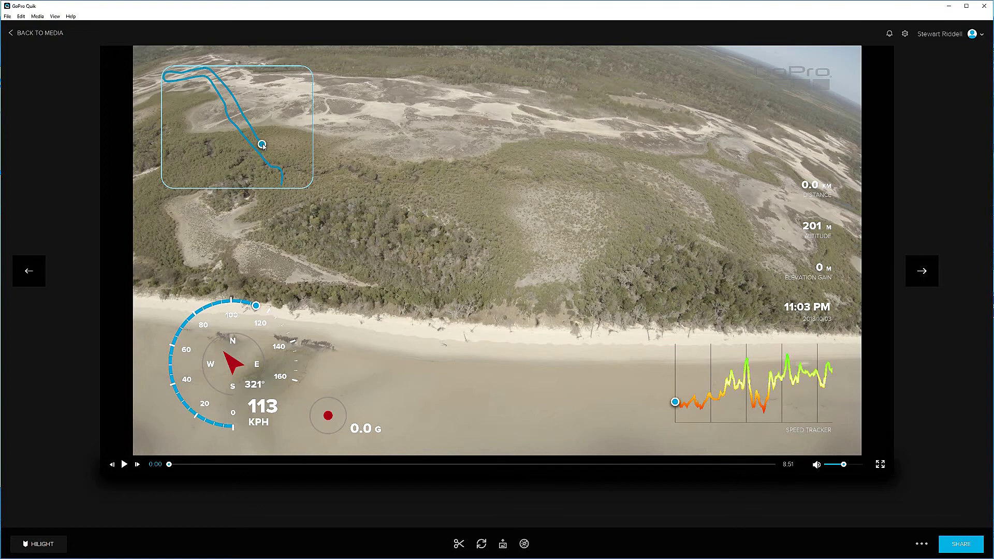
Step: Move the route map onto the beach, speed tracker upper left, stats lower right, logo top left
{"action": "left_click_drag", "start_coordinate": [263, 146], "coordinate": [505, 375]}
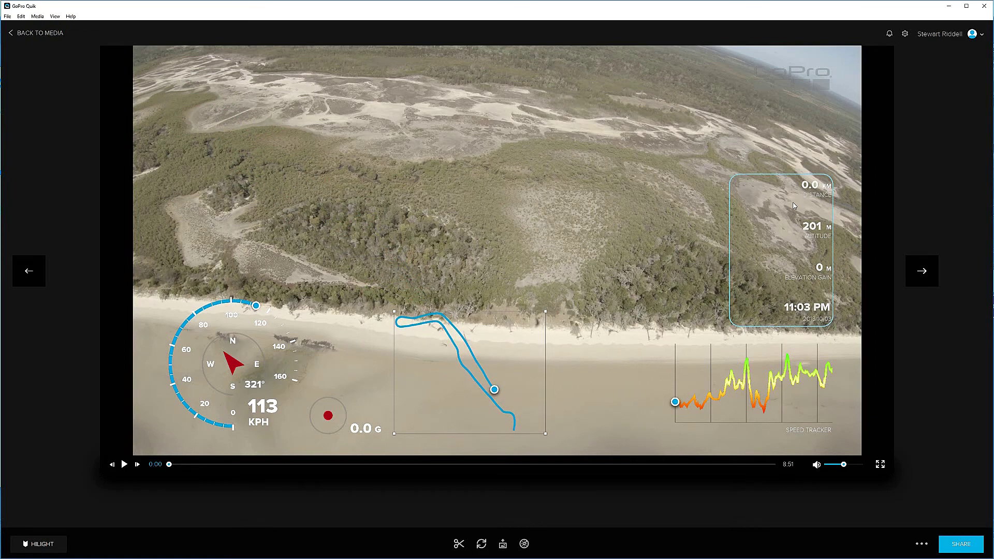
{"action": "left_click_drag", "start_coordinate": [756, 368], "coordinate": [638, 373]}
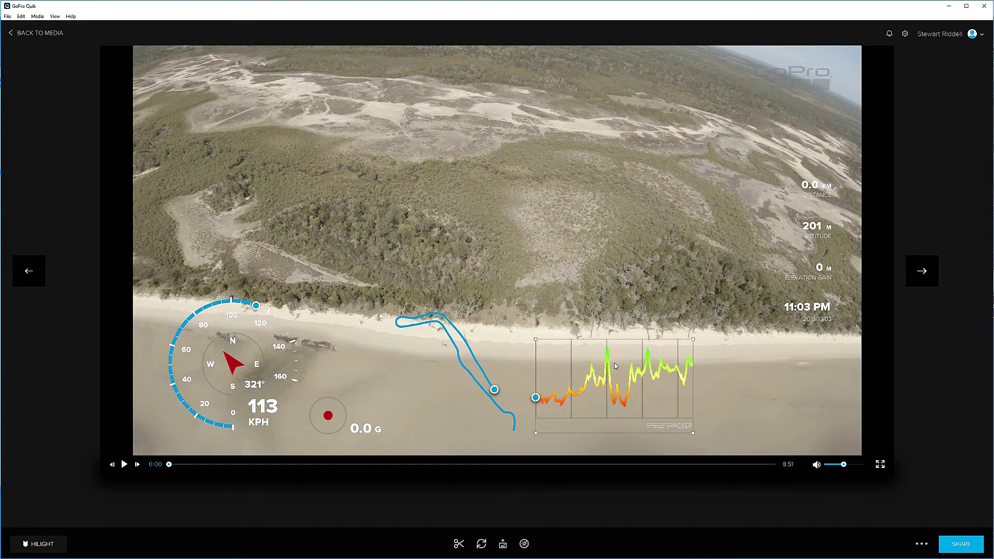
{"action": "left_click_drag", "start_coordinate": [616, 366], "coordinate": [239, 218]}
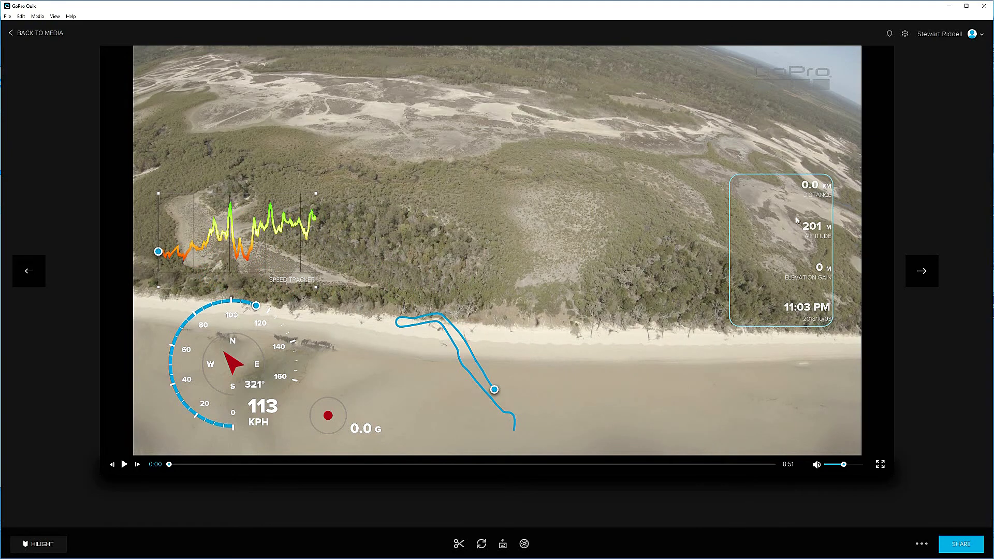
{"action": "left_click_drag", "start_coordinate": [799, 220], "coordinate": [783, 326]}
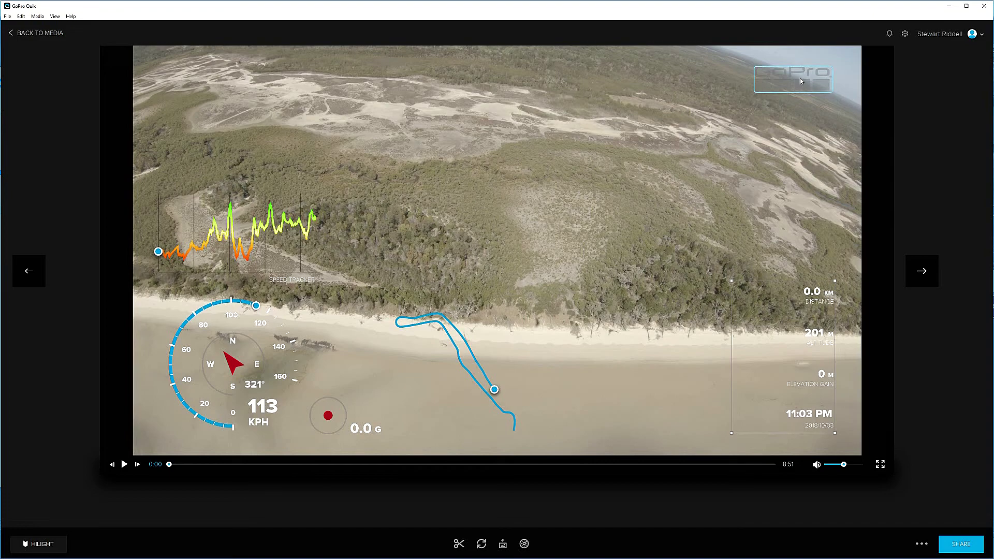
{"action": "left_click_drag", "start_coordinate": [800, 78], "coordinate": [205, 76]}
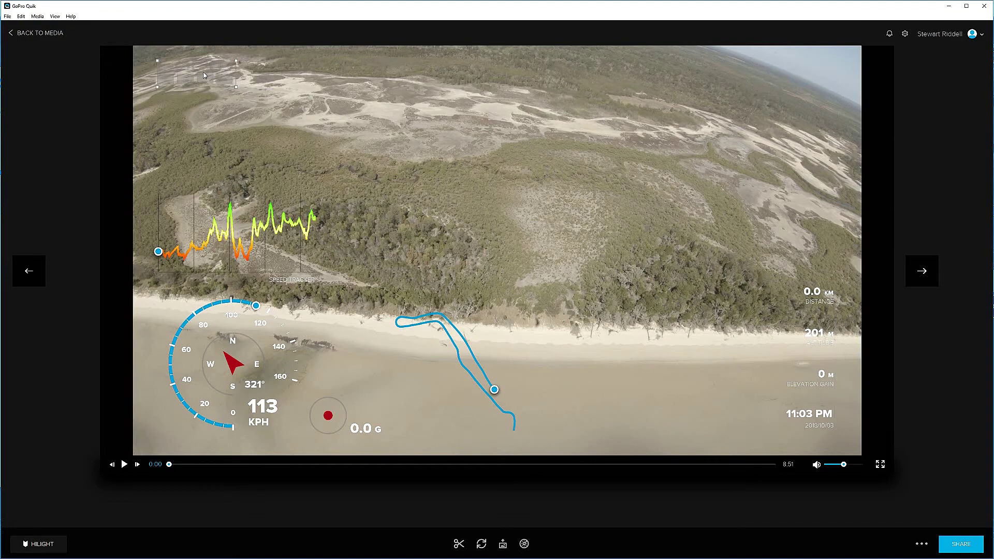
Step: Create a clip and drag the trim handles to keep only a short section
{"action": "left_click", "coordinate": [458, 544]}
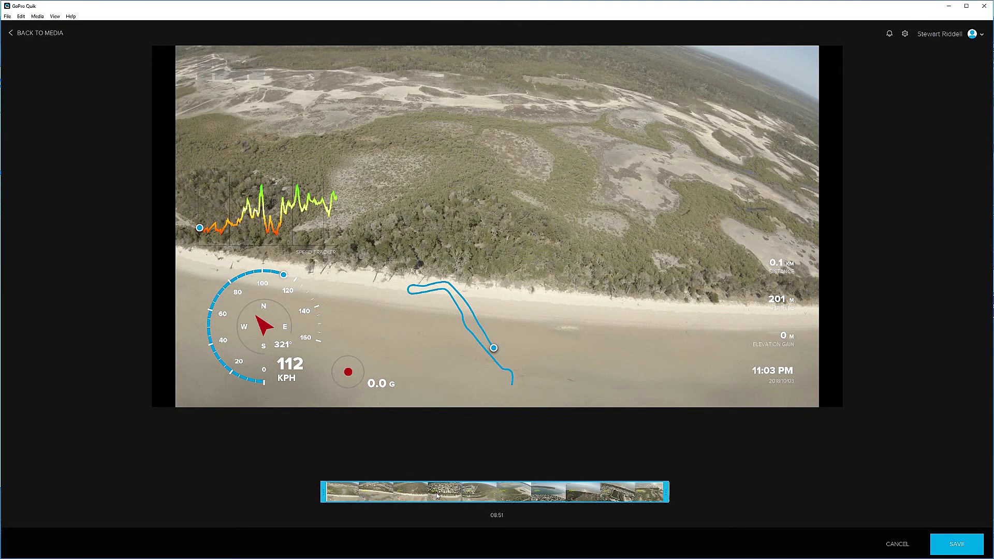
{"action": "left_click_drag", "start_coordinate": [436, 495], "coordinate": [471, 486]}
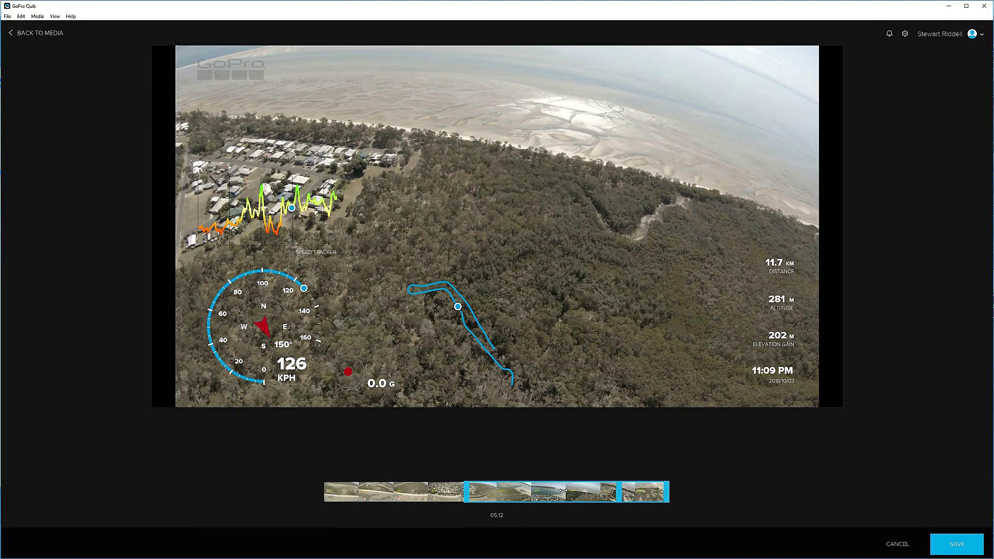
{"action": "left_click_drag", "start_coordinate": [668, 492], "coordinate": [547, 492]}
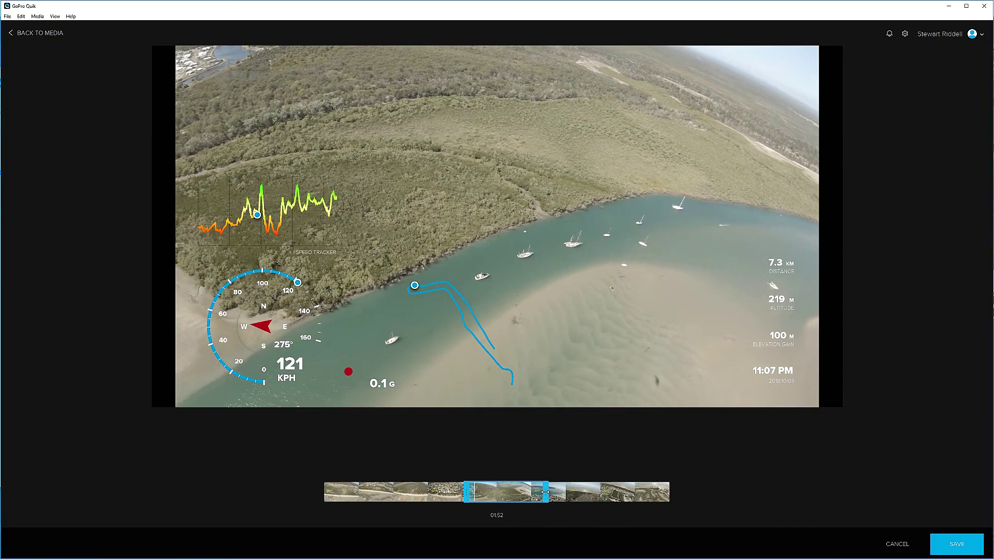
{"action": "left_click_drag", "start_coordinate": [546, 491], "coordinate": [548, 492]}
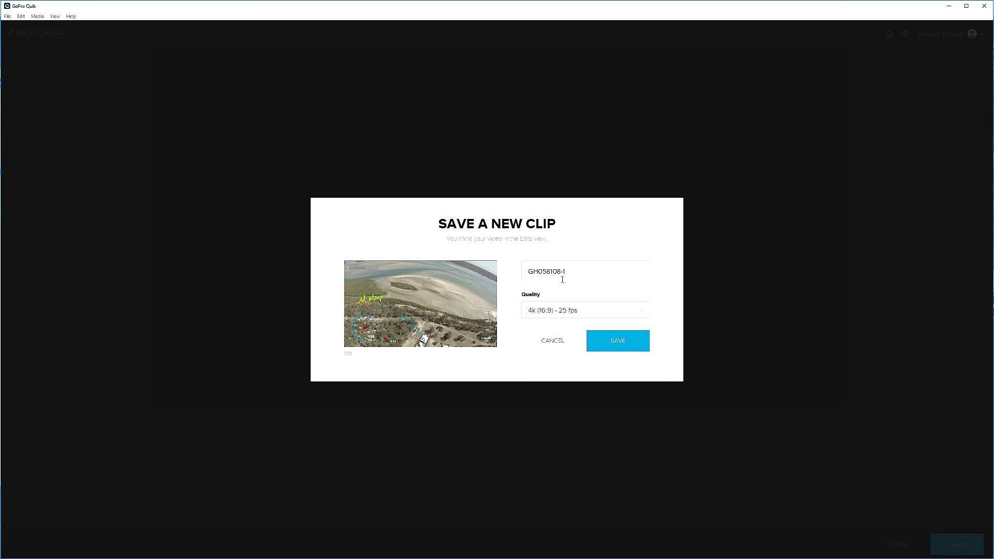
Step: Rename the new clip to 'Example Gauge clip'
{"action": "left_click", "coordinate": [571, 271]}
{"action": "double_click", "coordinate": [571, 271]}
{"action": "type", "text": "Example Gauge clip"}
Step: Choose the 4k (16:9) - 25 fps quality preset and save the clip to Edits
{"action": "left_click", "coordinate": [642, 314]}
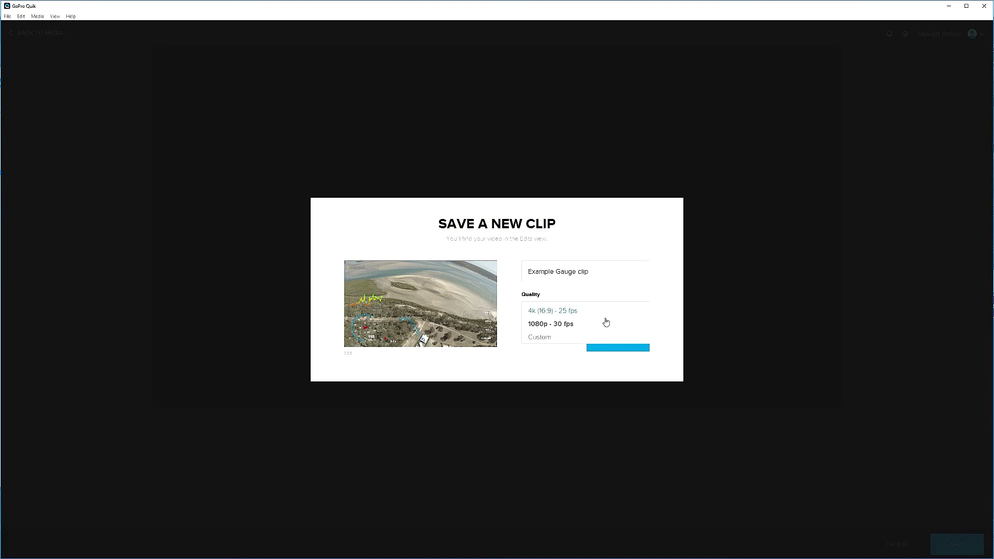
{"action": "left_click", "coordinate": [549, 338]}
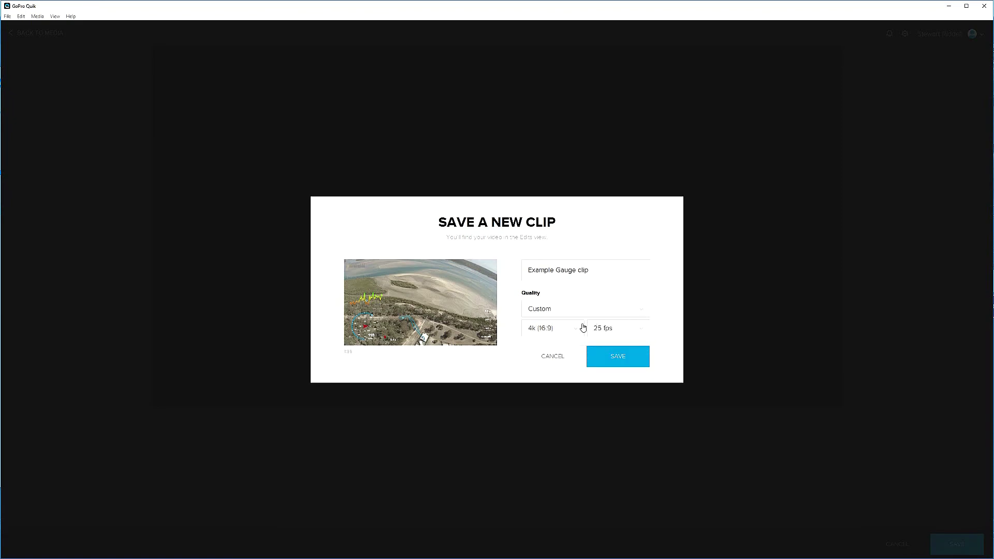
{"action": "left_click", "coordinate": [576, 329]}
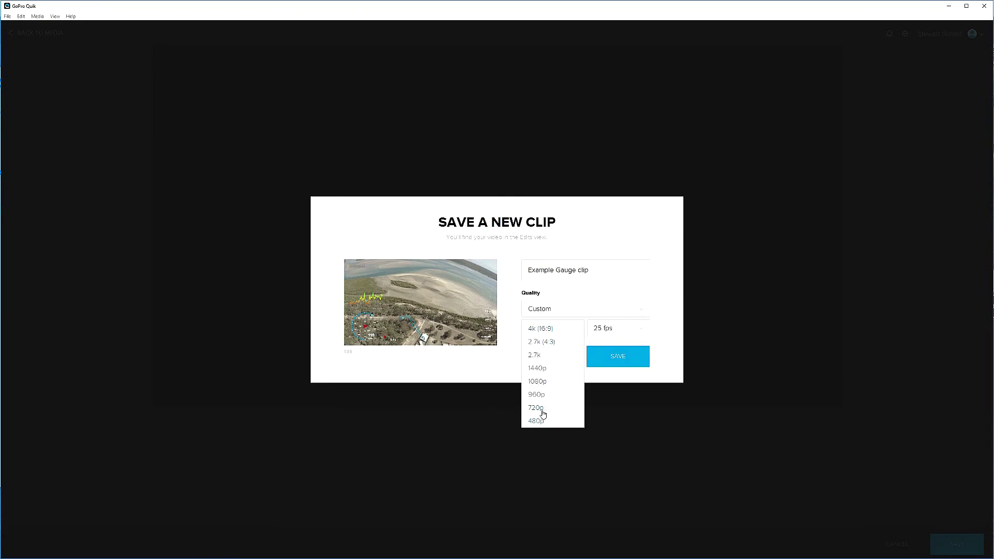
{"action": "left_click", "coordinate": [642, 329]}
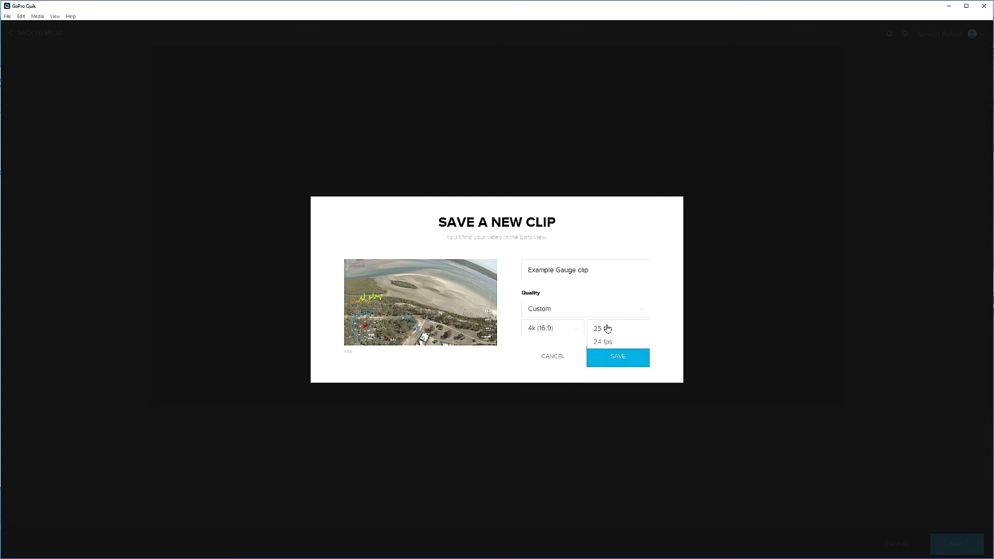
{"action": "left_click", "coordinate": [635, 326]}
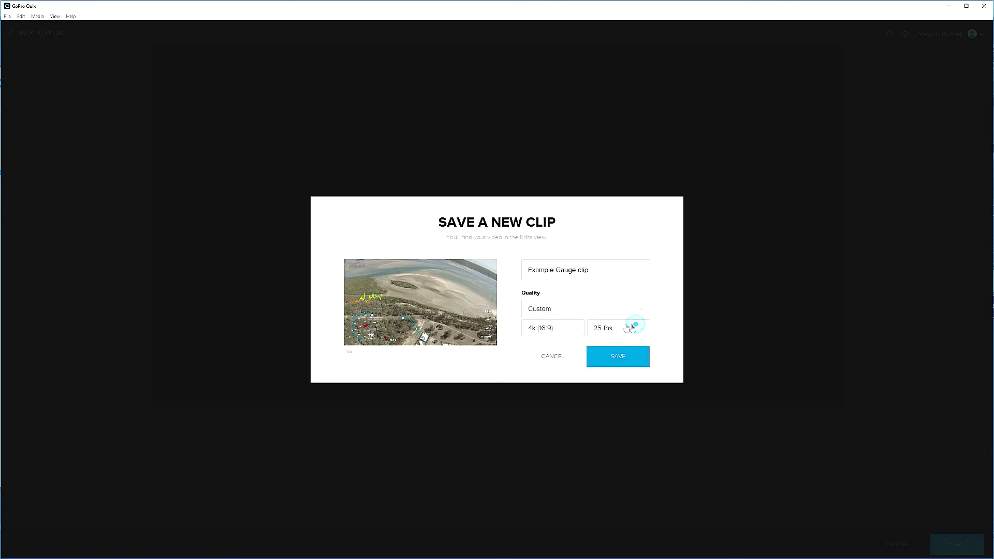
{"action": "left_click", "coordinate": [573, 328]}
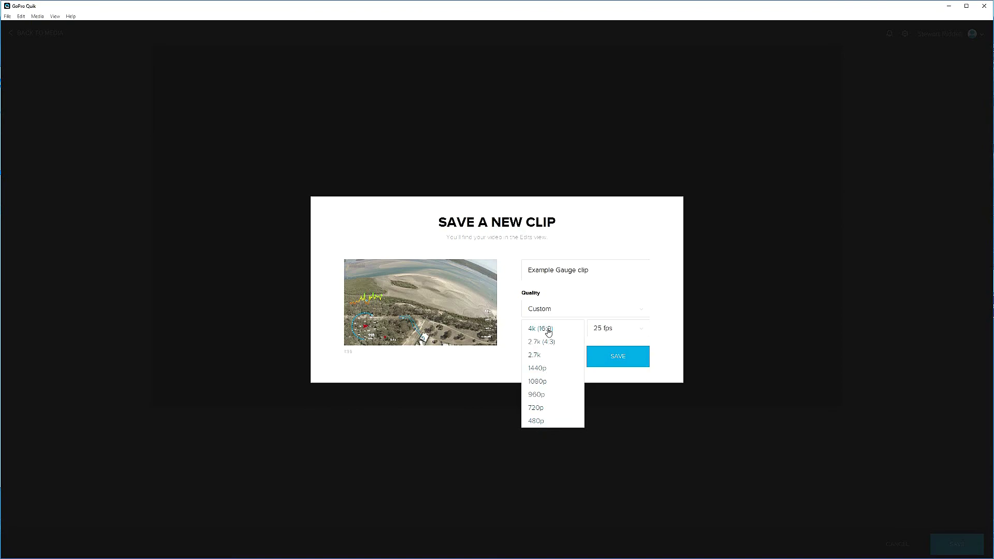
{"action": "left_click", "coordinate": [668, 323]}
{"action": "left_click", "coordinate": [642, 311]}
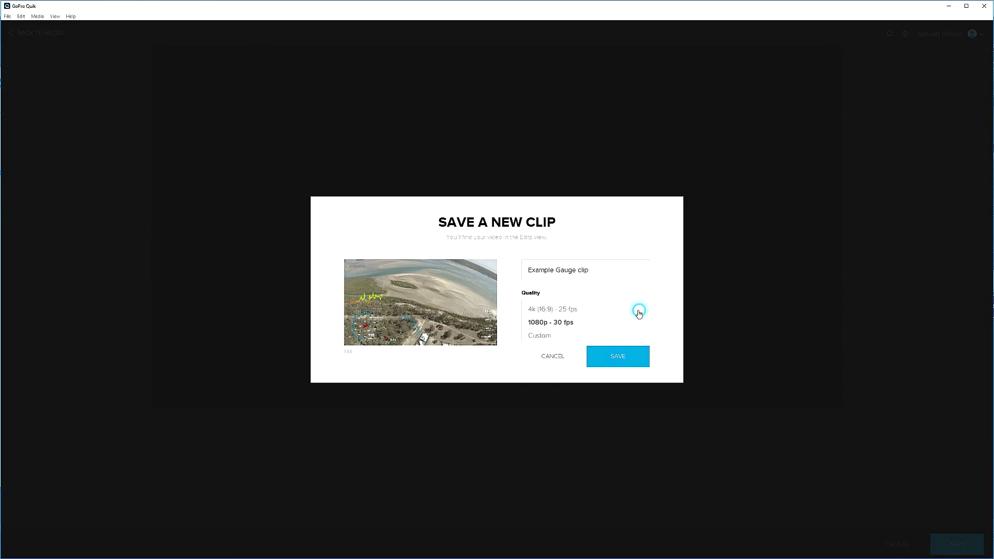
{"action": "left_click", "coordinate": [563, 312]}
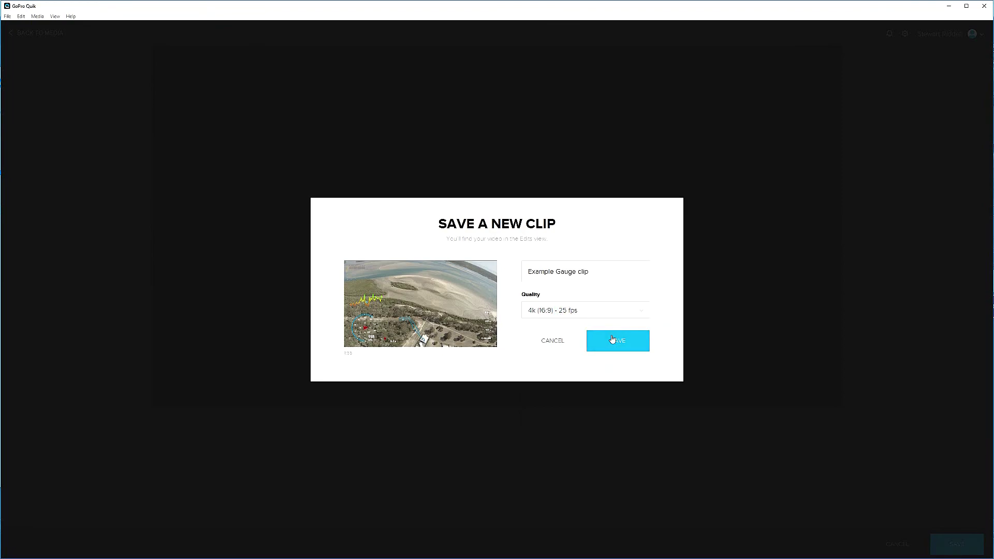
{"action": "left_click", "coordinate": [613, 340]}
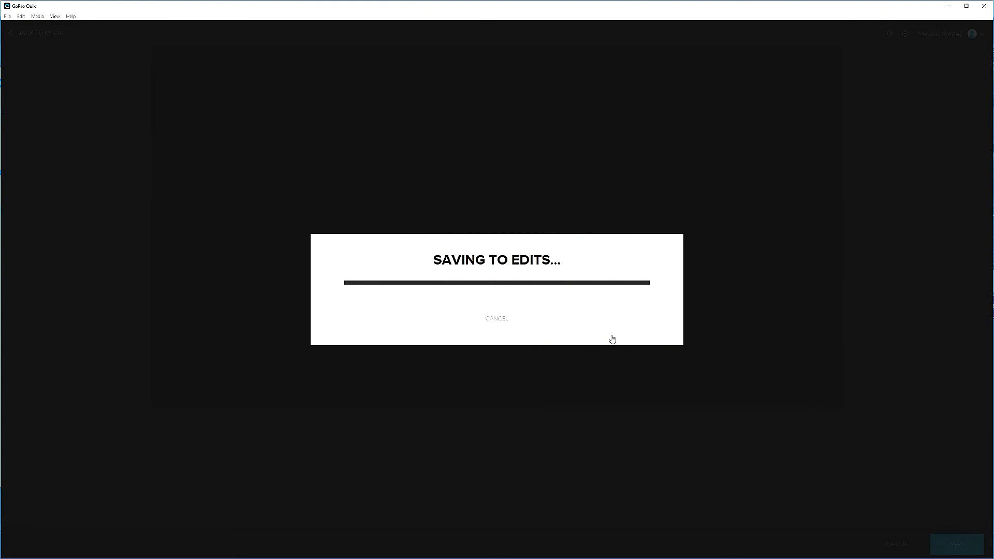